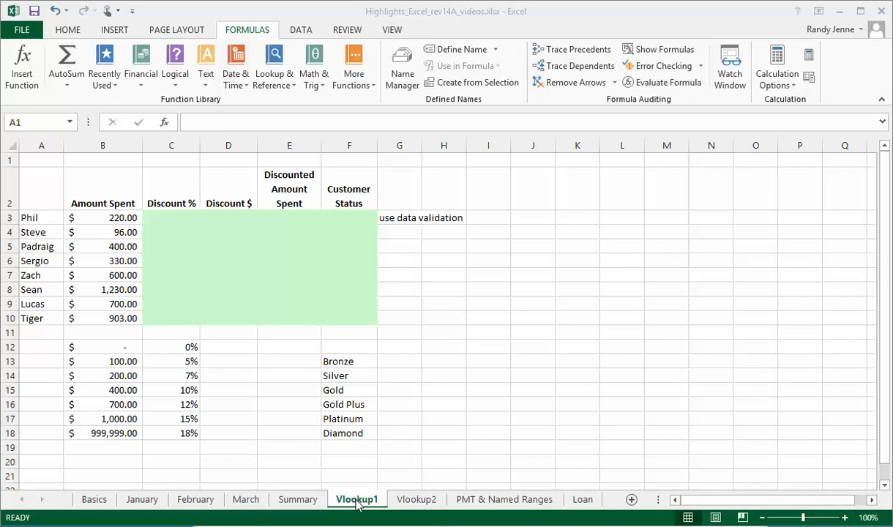
Insert the VLOOKUP function from the All category into the first Discount % cell, C3
left_click(166, 217)
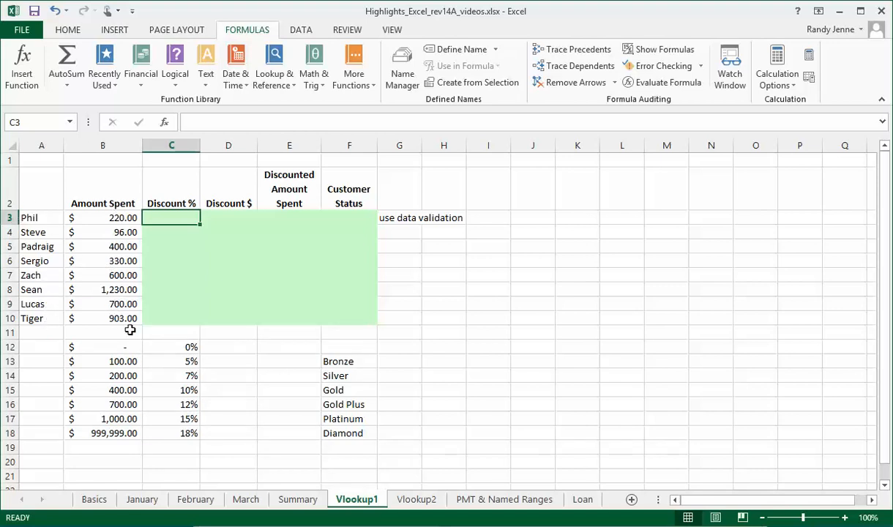
left_click(166, 123)
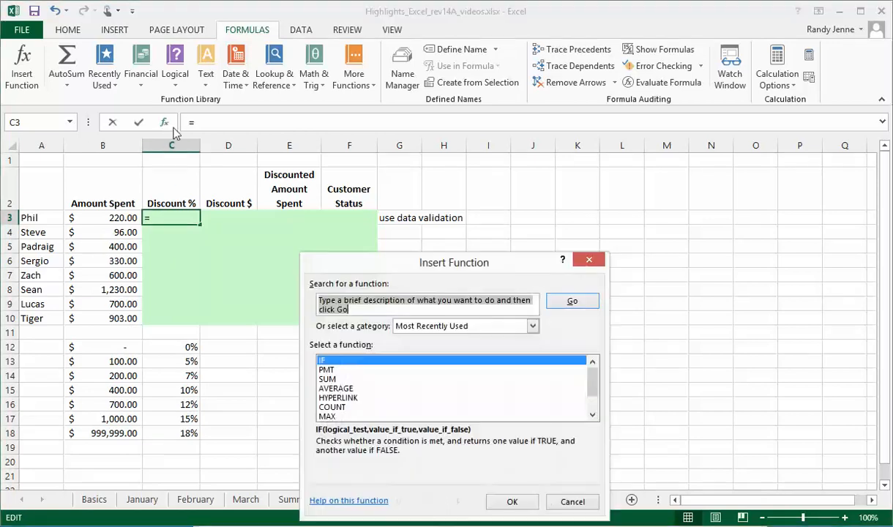
left_click(472, 327)
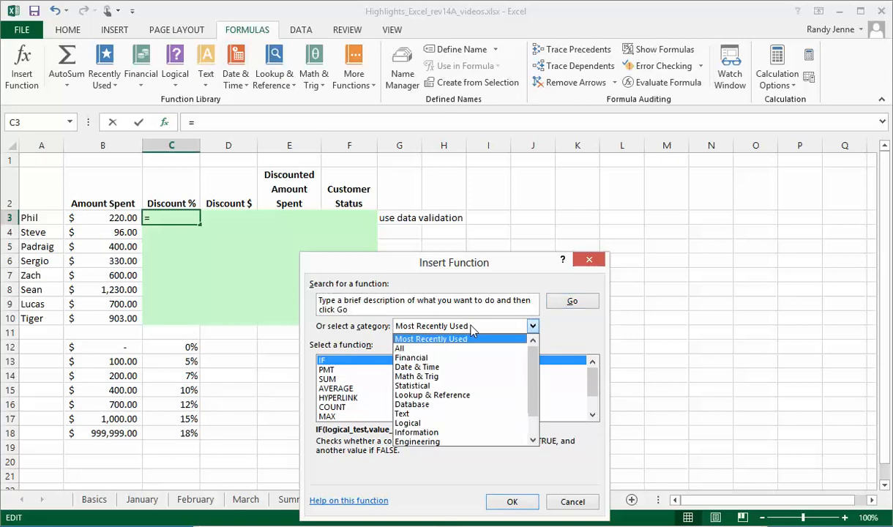
left_click(413, 354)
left_click(409, 384)
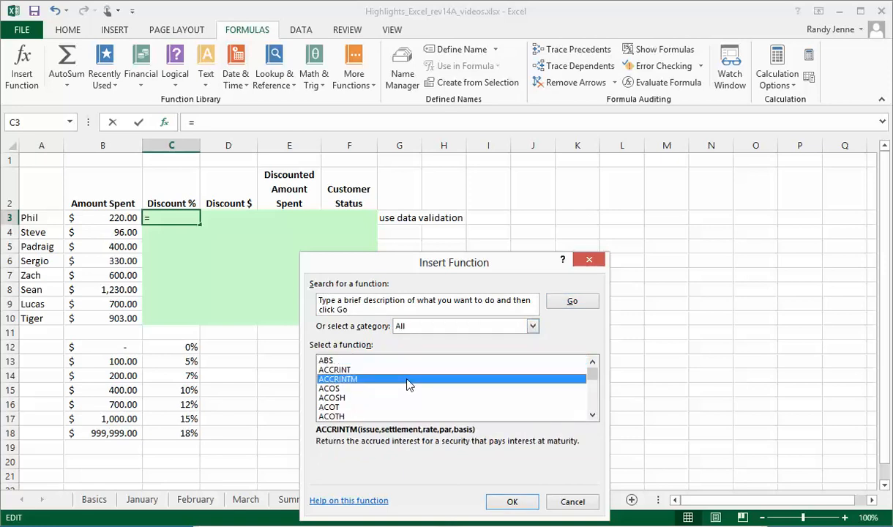
key("v")
key("l")
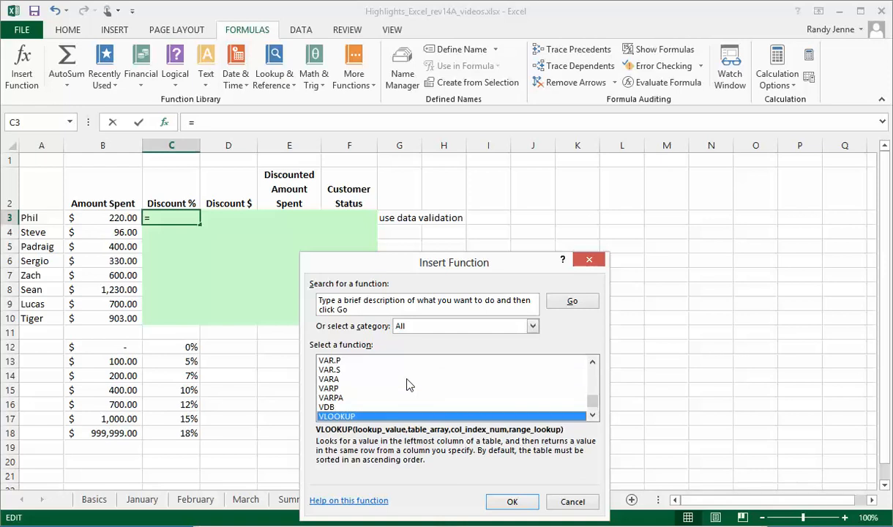
double_click(341, 419)
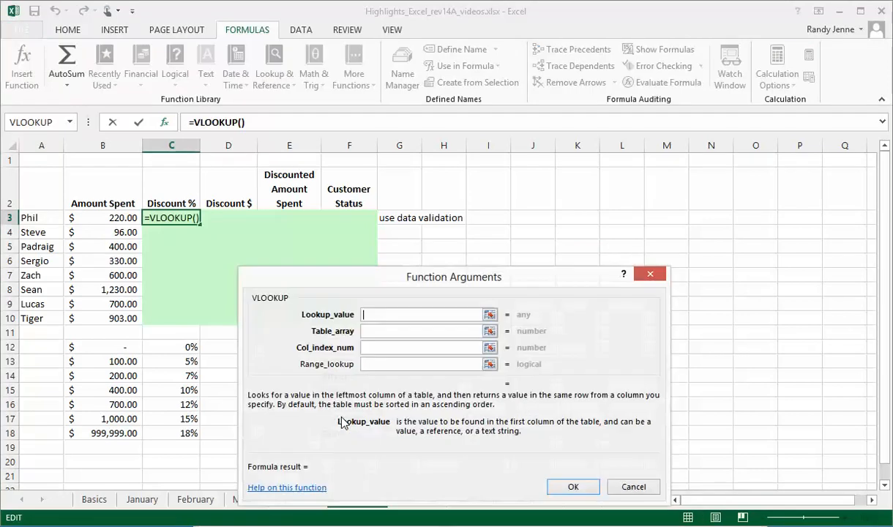
Set the VLOOKUP lookup value to B3 and its table array to the absolute range $B$12:$C$18
left_click_drag(515, 280, 550, 227)
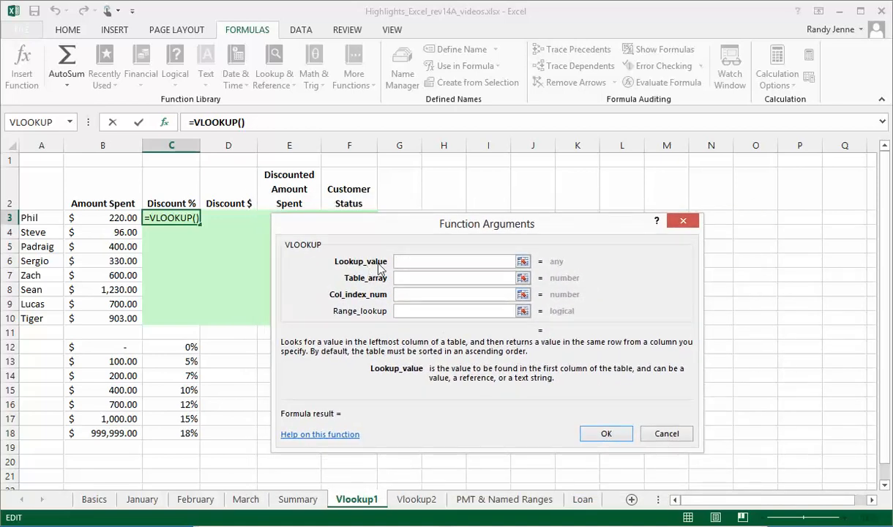
left_click(112, 218)
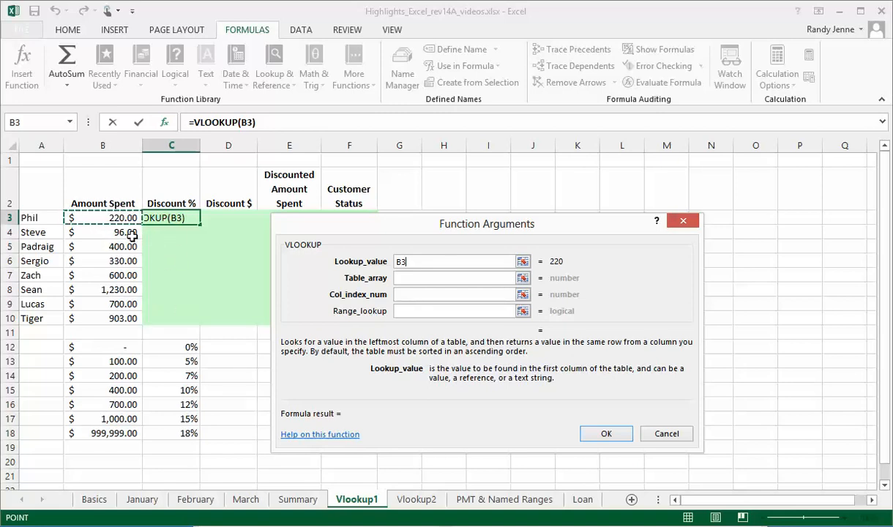
left_click(410, 279)
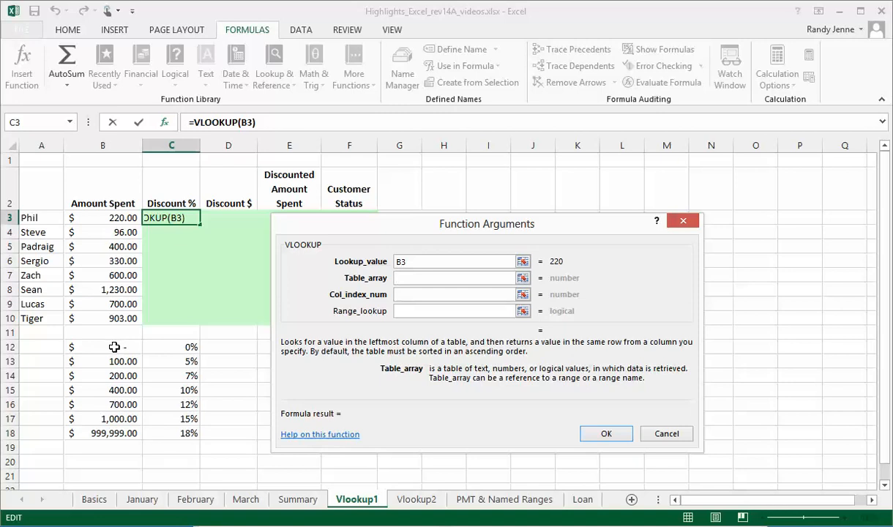
left_click_drag(114, 348, 173, 431)
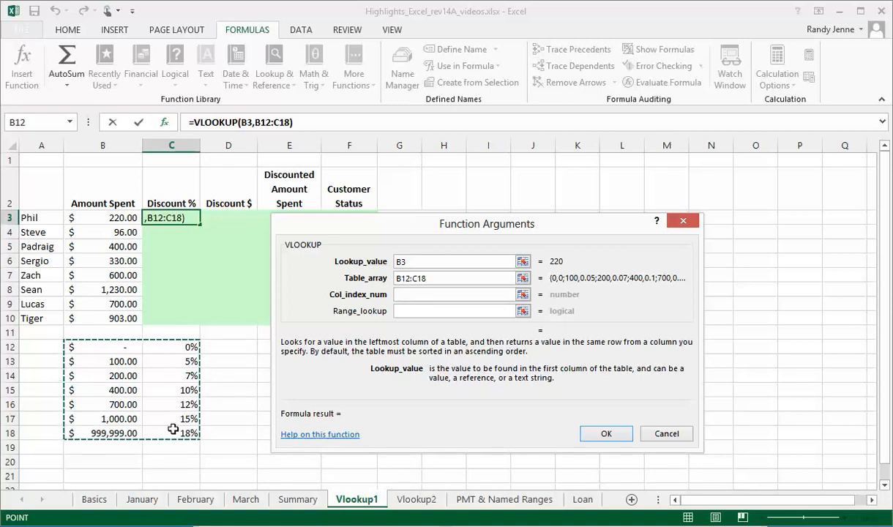
key("F4")
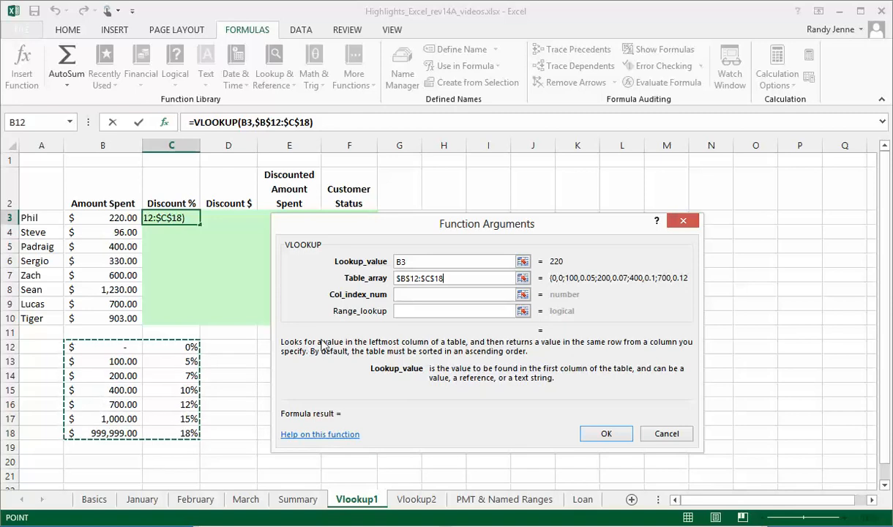
Set the VLOOKUP column index number to 2 and fill the C3 formula down through C10
left_click(406, 295)
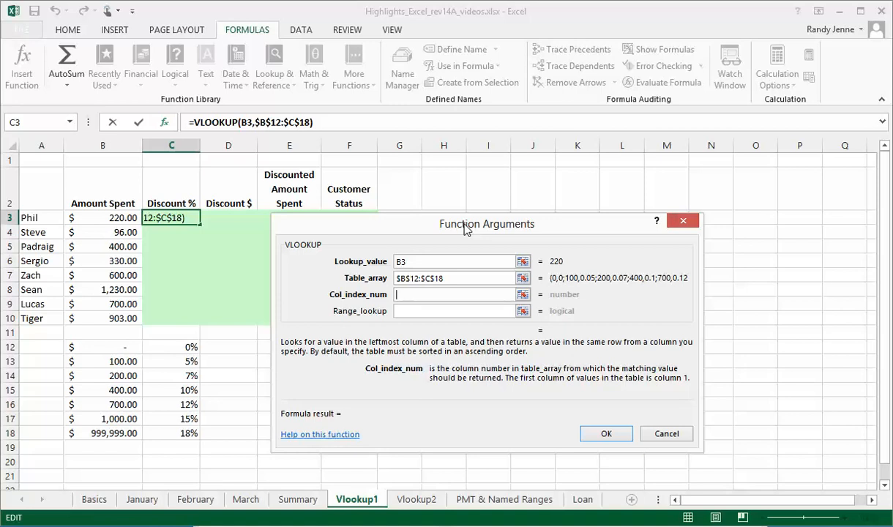
type("2")
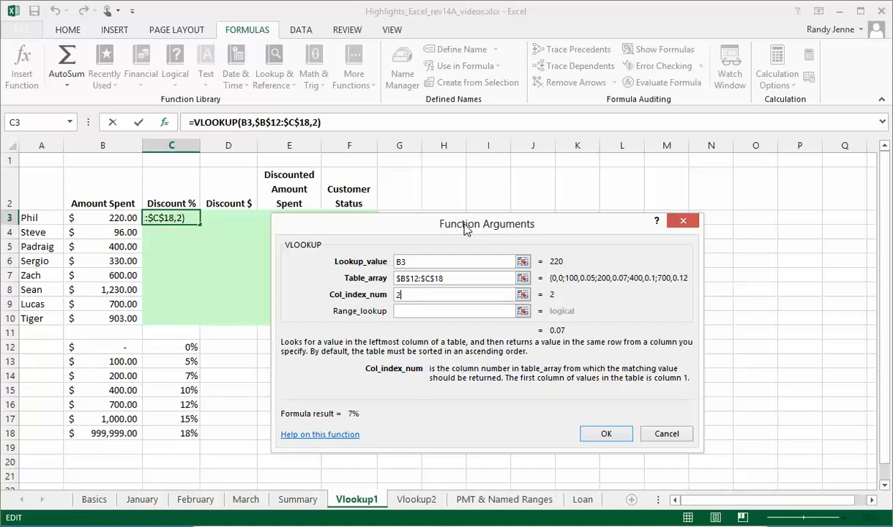
key("Return")
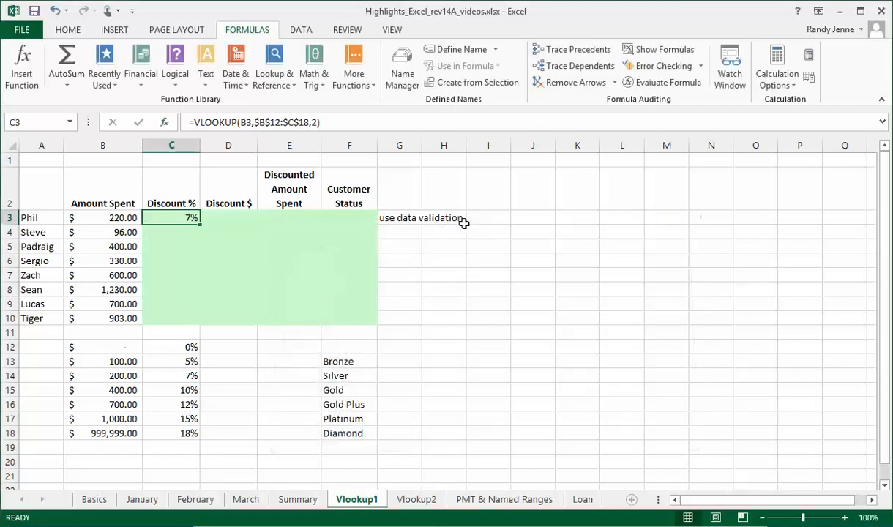
double_click(199, 224)
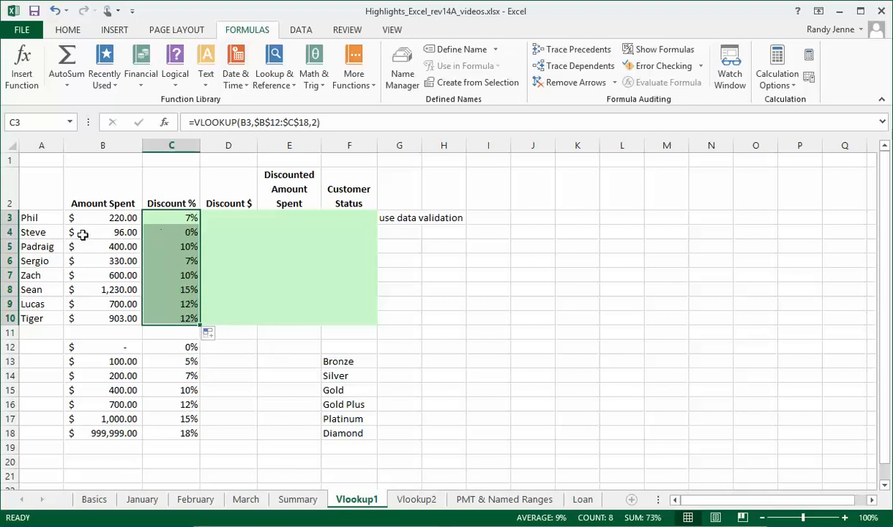
left_click(161, 230)
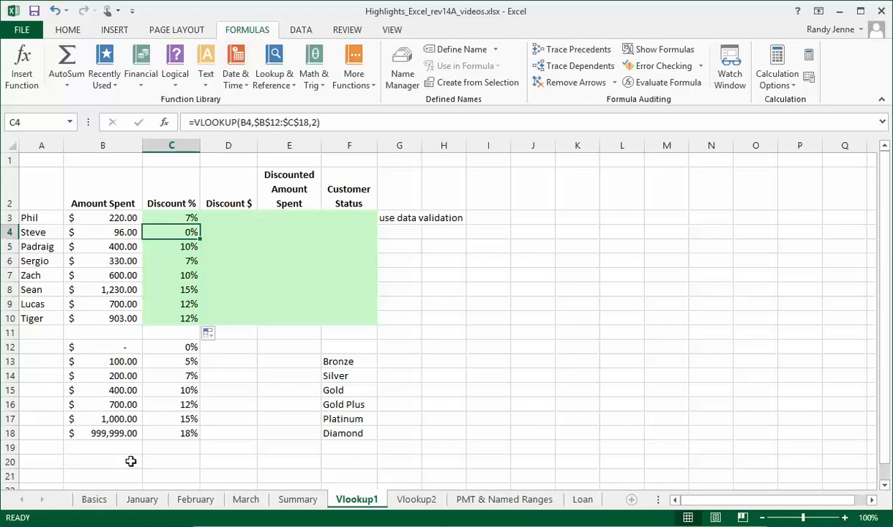
Enter =B3*C3 in the first Discount $ cell, D3, and fill it down through D10
left_click(227, 216)
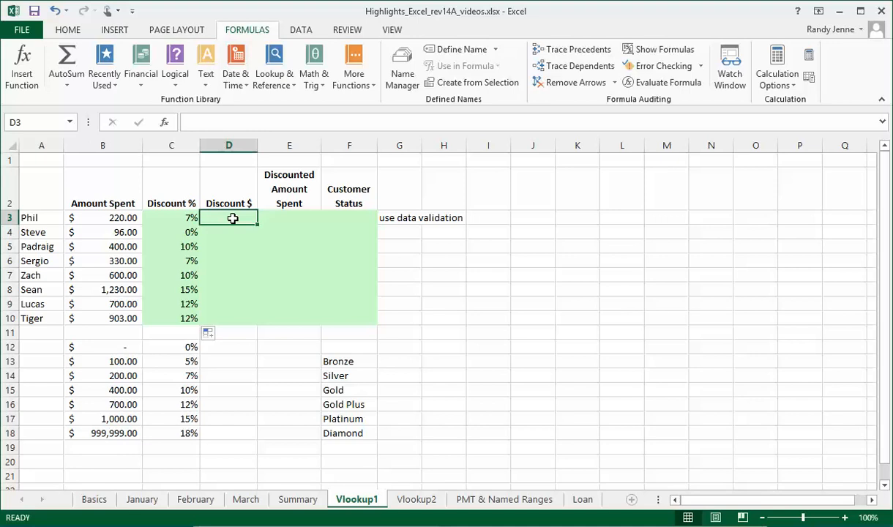
type("=")
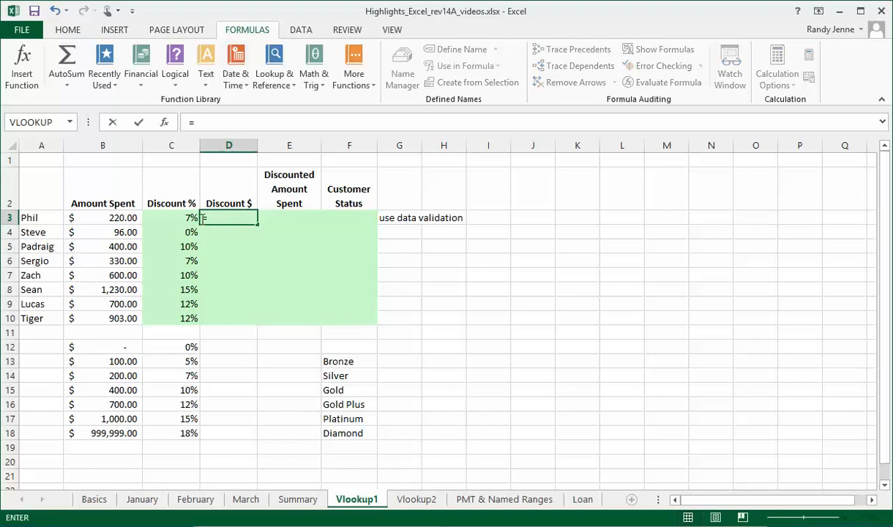
left_click(119, 218)
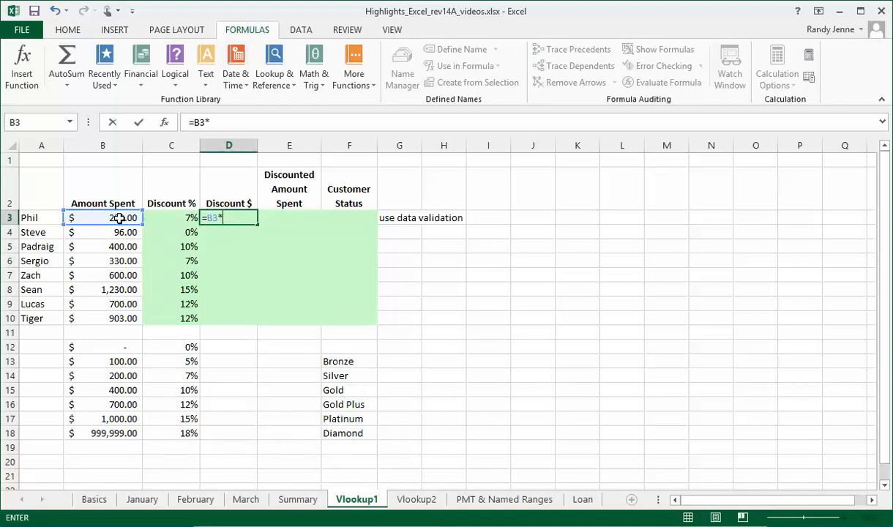
type("*")
left_click(171, 218)
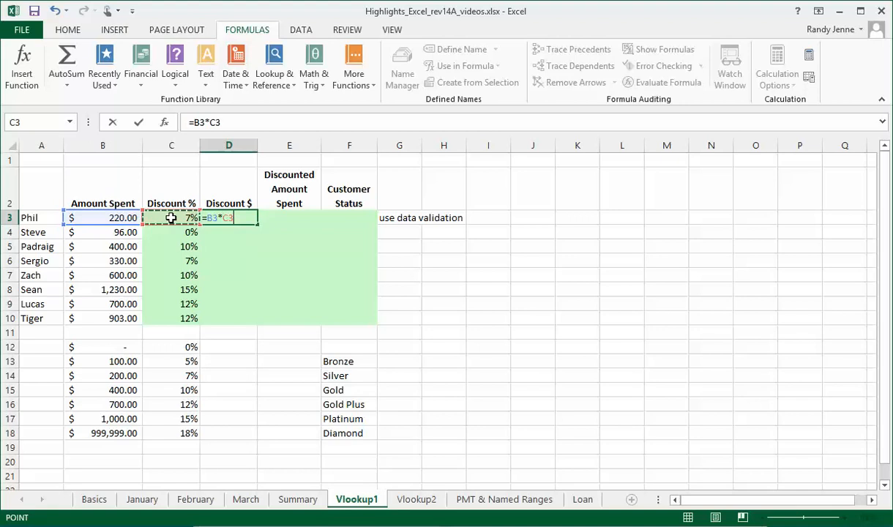
key("Return")
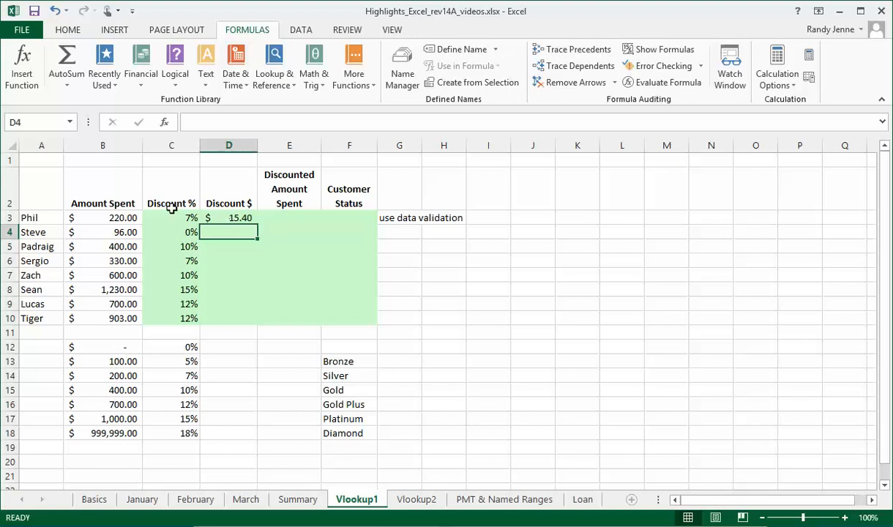
left_click(235, 216)
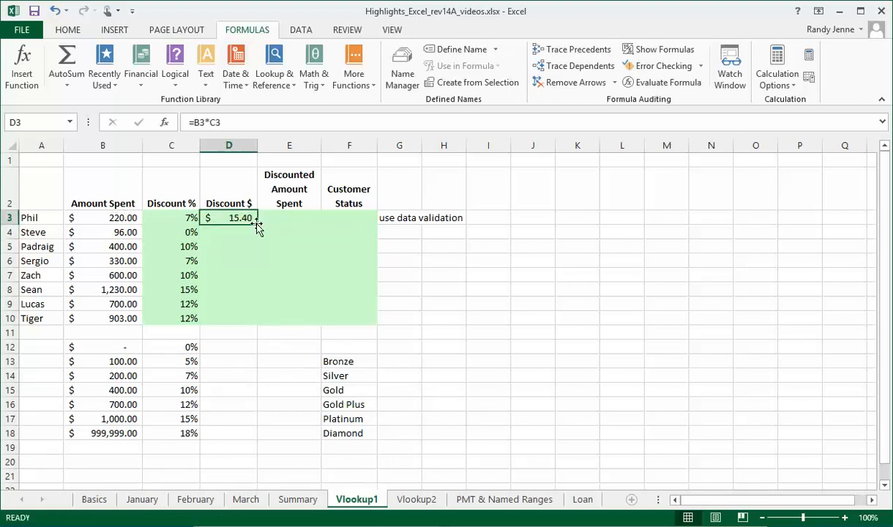
double_click(257, 225)
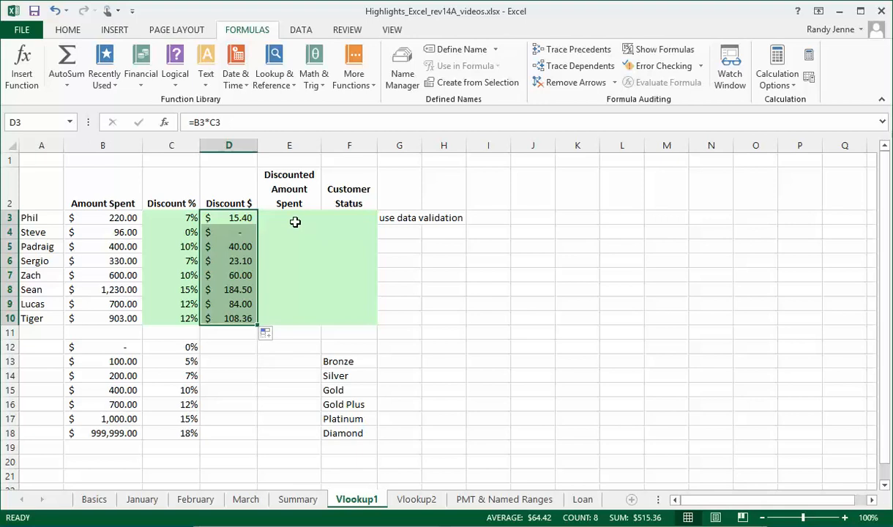
Enter =B3-D3 in the first Discounted Amount Spent cell, E3, and fill it down through E10
left_click(290, 215)
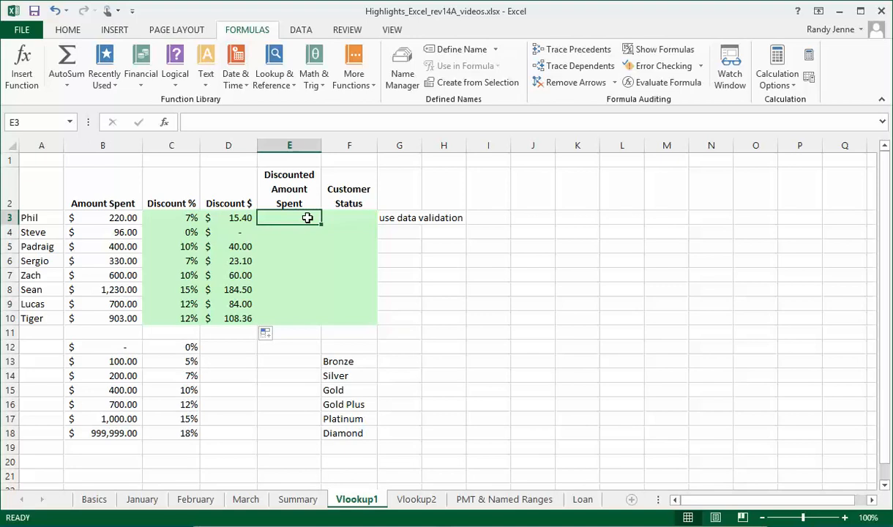
type("=")
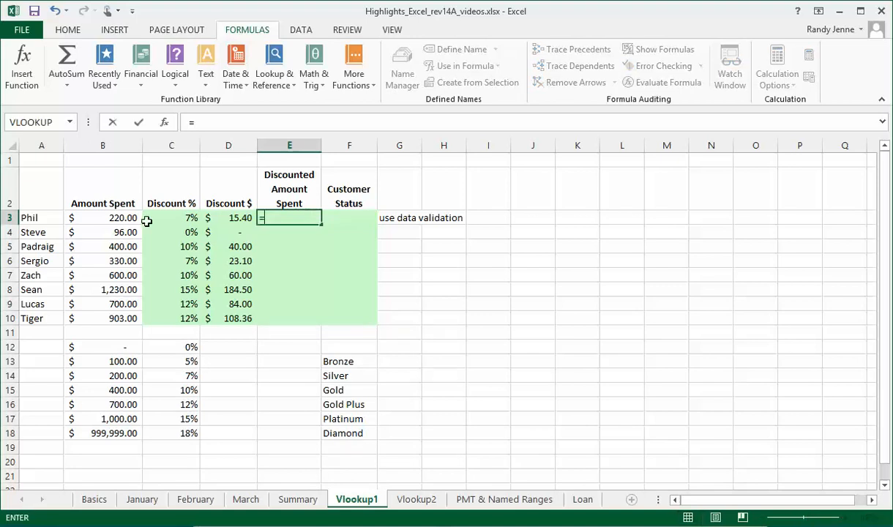
left_click(113, 217)
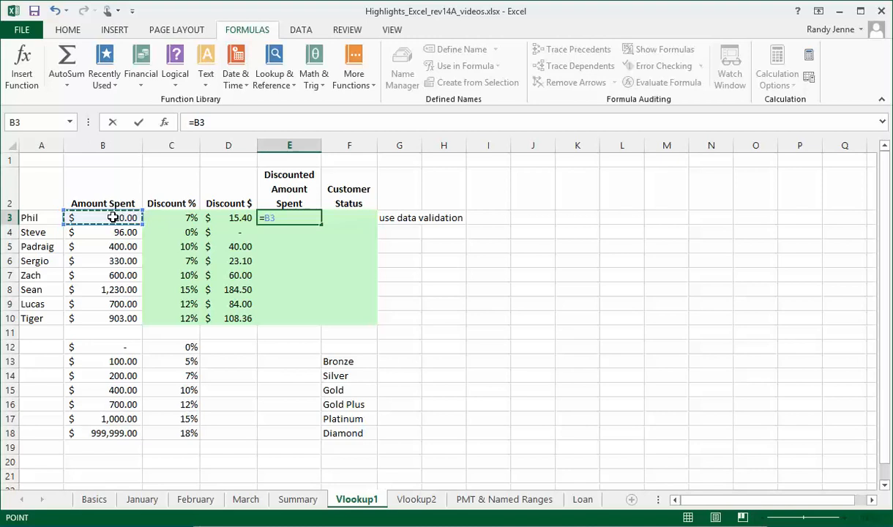
type("-")
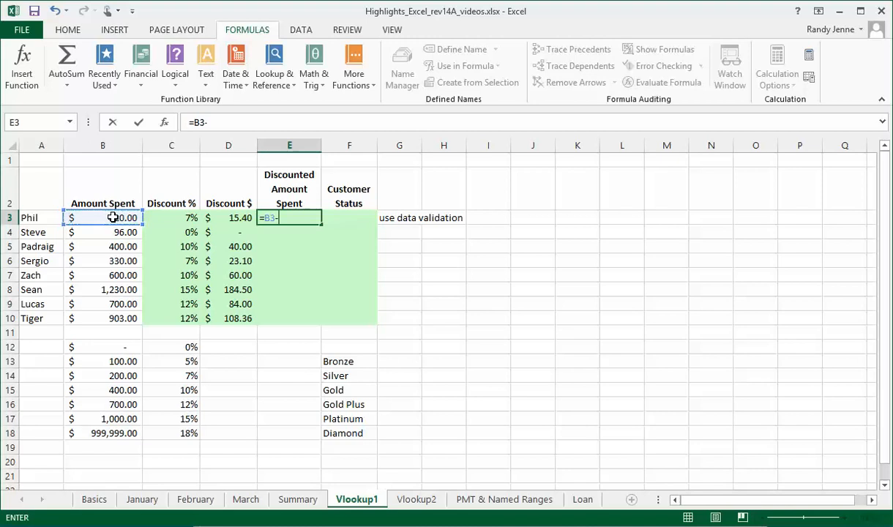
left_click(241, 218)
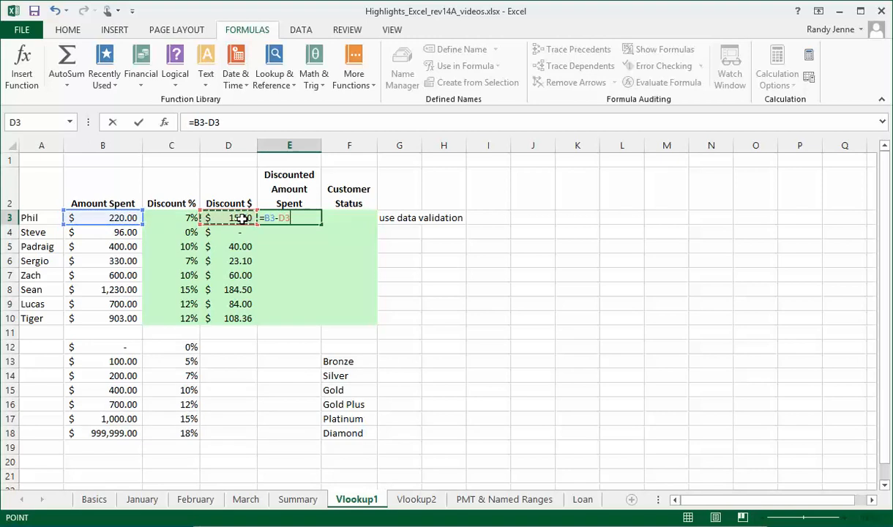
key("Return")
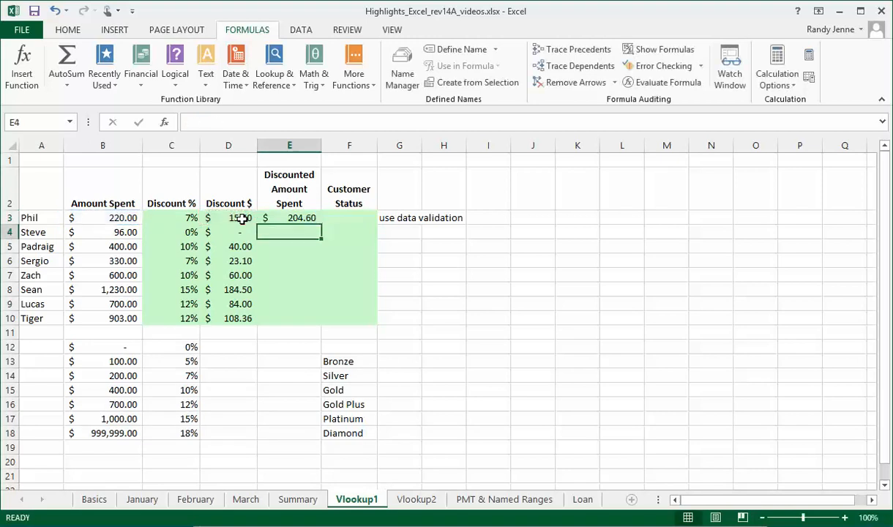
left_click(287, 219)
double_click(322, 225)
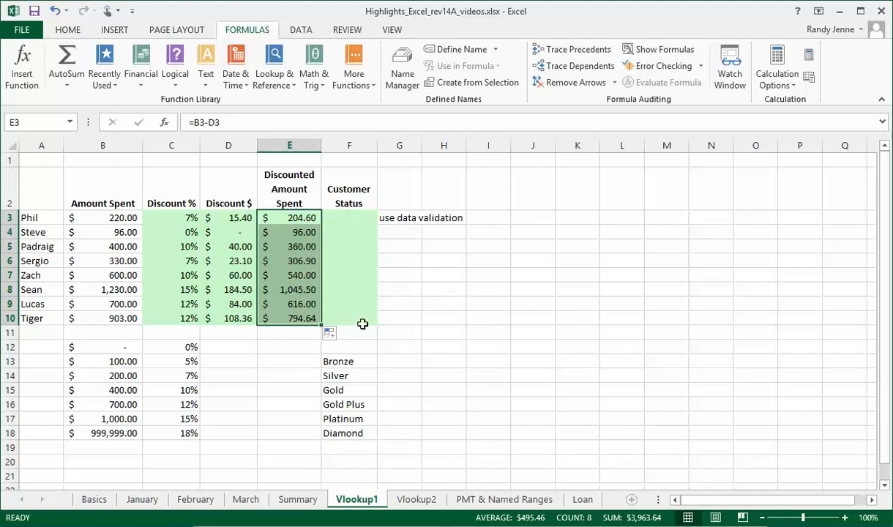
Insert the VLOOKUP function into the first Customer Status cell, F3
left_click(348, 218)
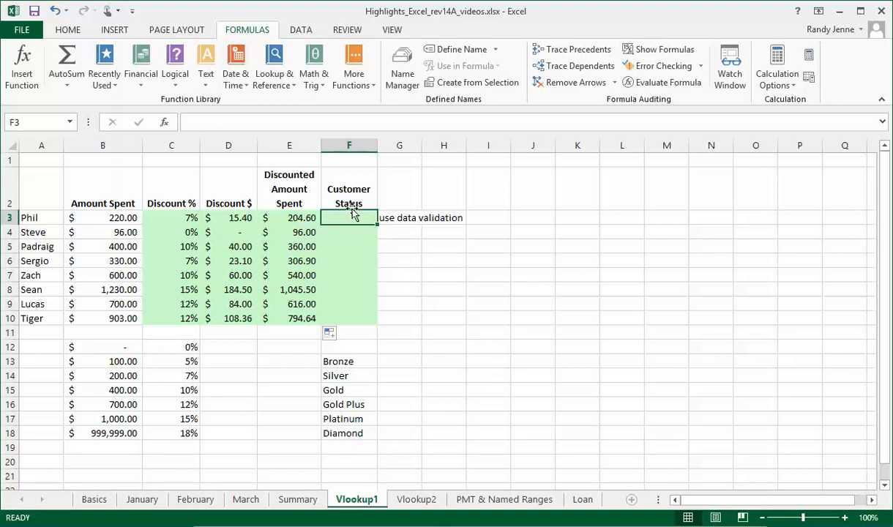
left_click(168, 126)
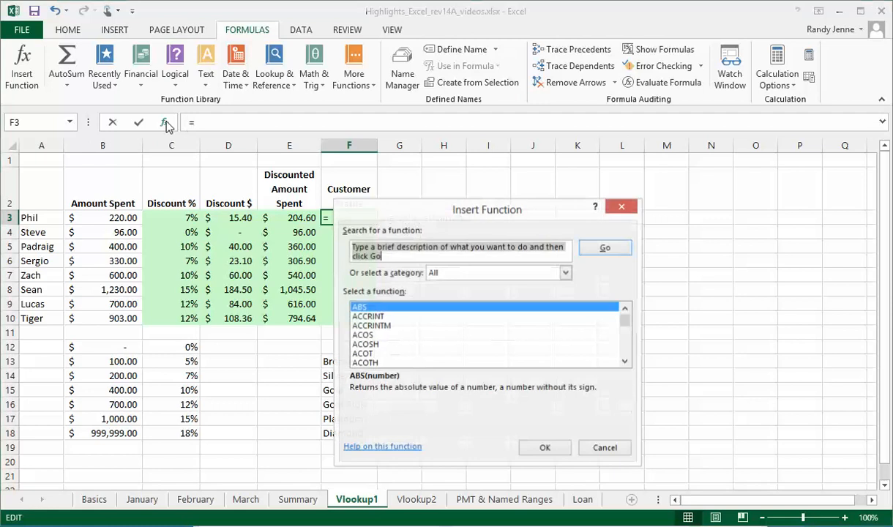
left_click(410, 328)
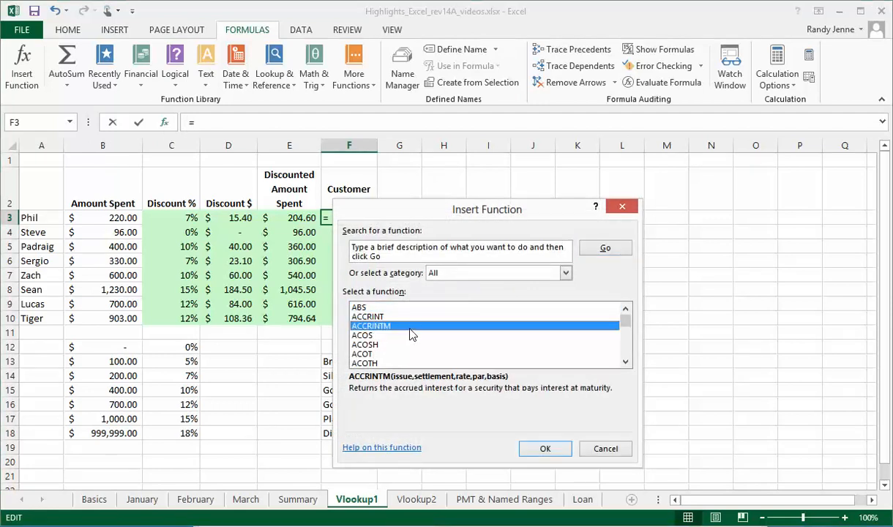
type("vl")
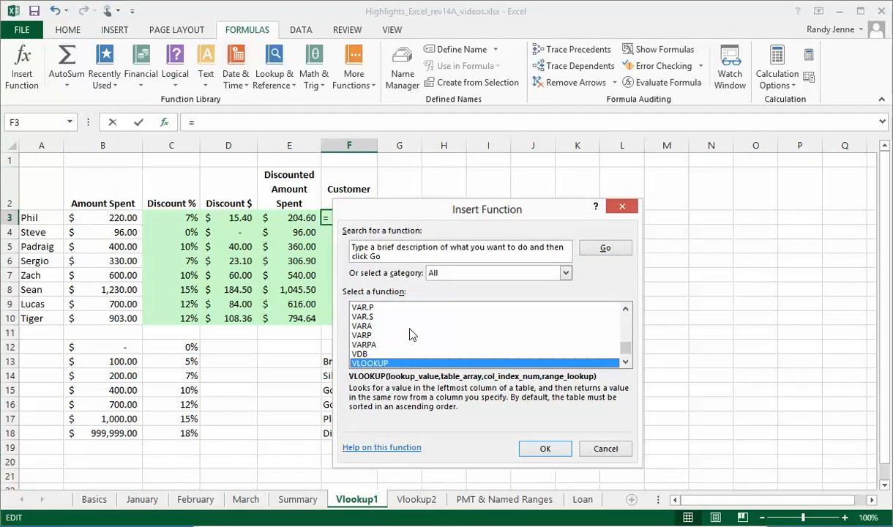
key("Return")
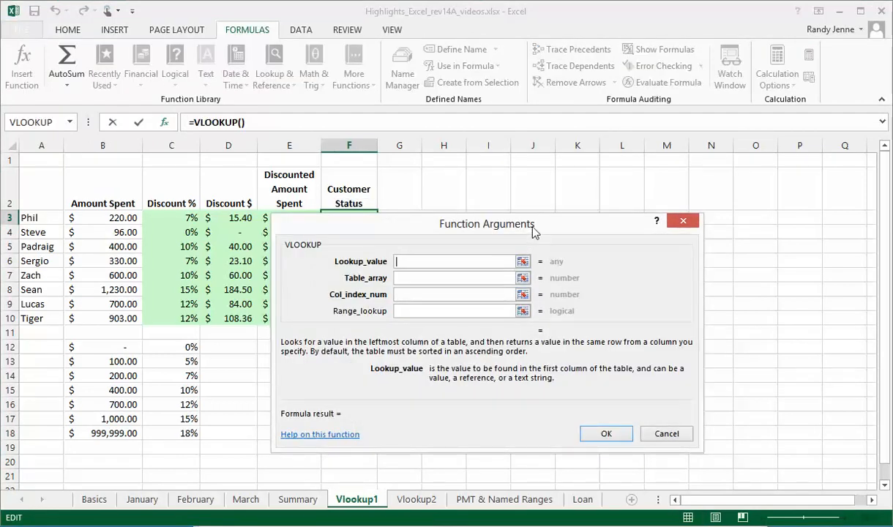
Set the F3 VLOOKUP's lookup value to B3 and its table array to the absolute range $B$12:$F$18
left_click_drag(534, 230, 666, 101)
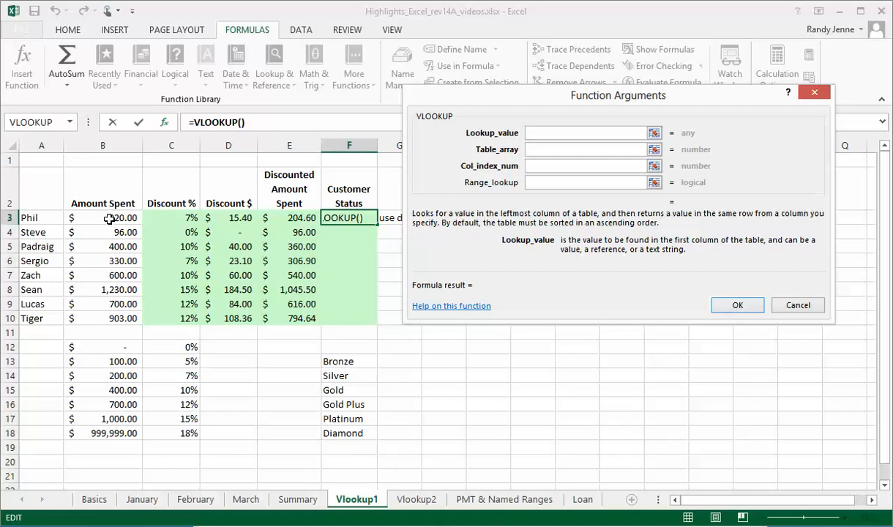
left_click(109, 218)
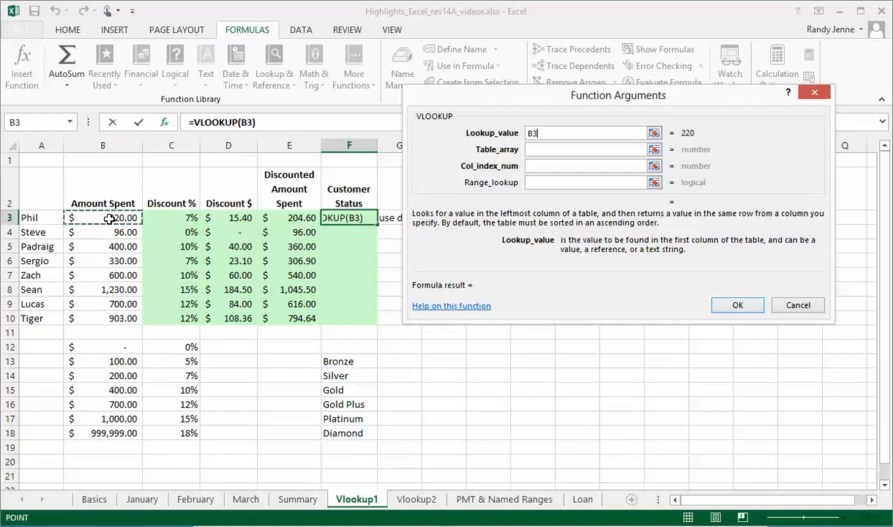
left_click(533, 149)
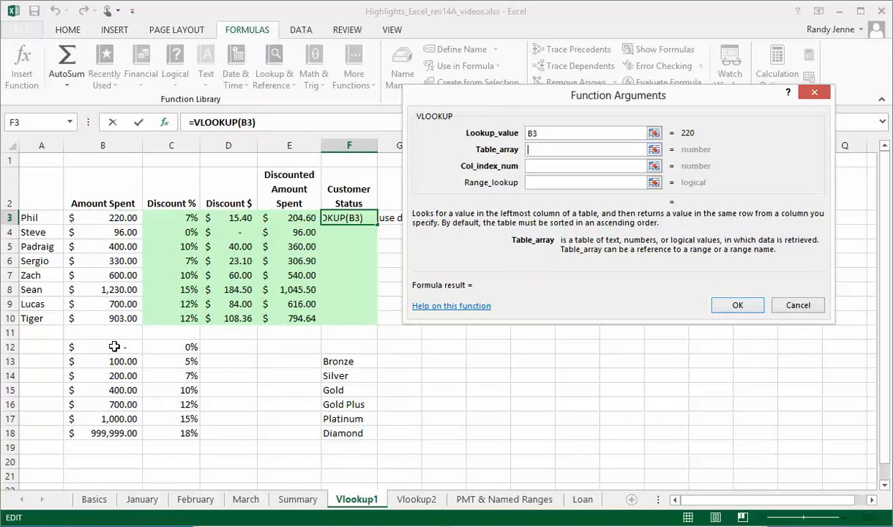
mouse_move(115, 346)
left_mouse_down()
mouse_move(303, 401)
mouse_move(340, 433)
left_mouse_up()
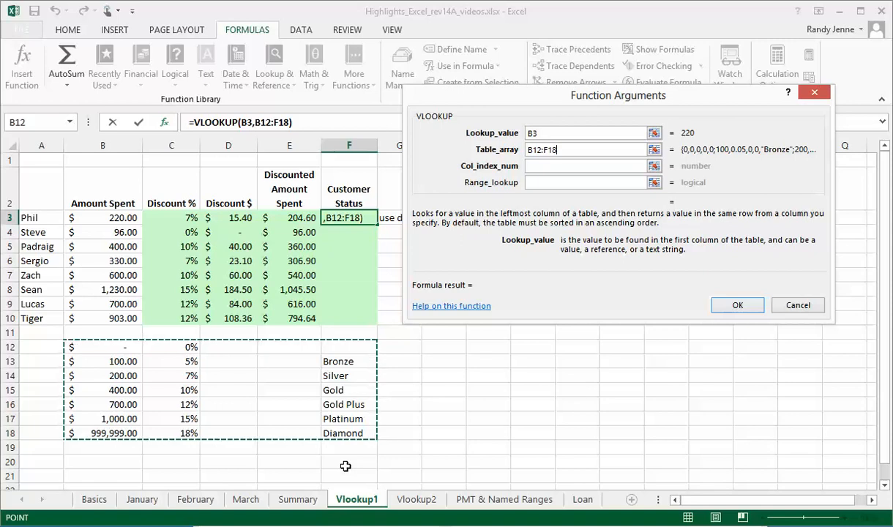
key("F4")
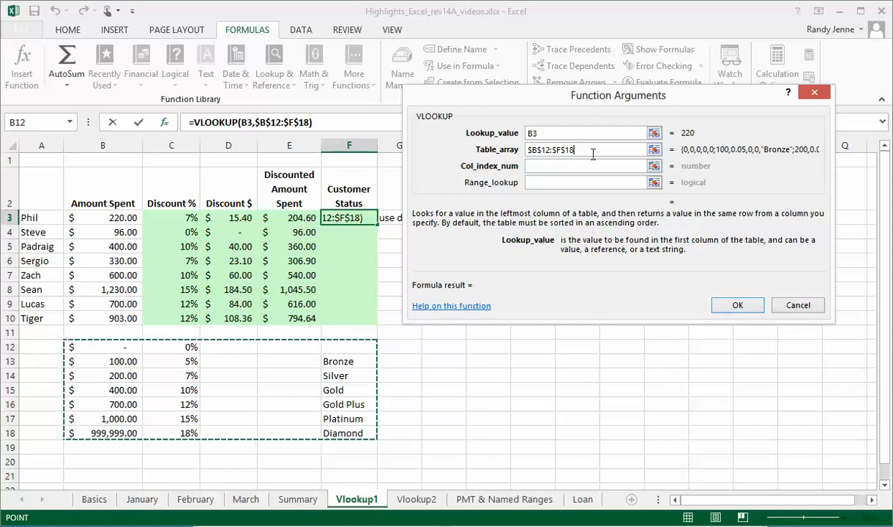
Set the VLOOKUP column index number to 5 and fill the F3 formula down through F10
left_click(550, 167)
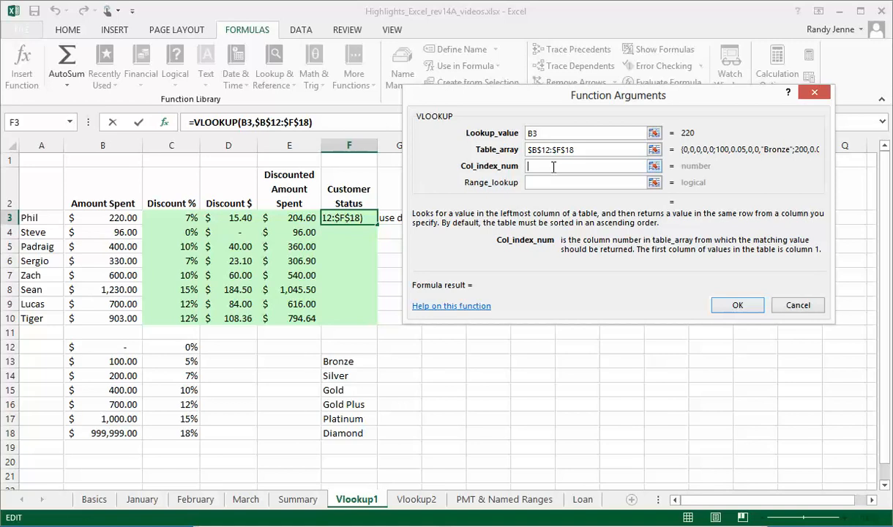
type("5")
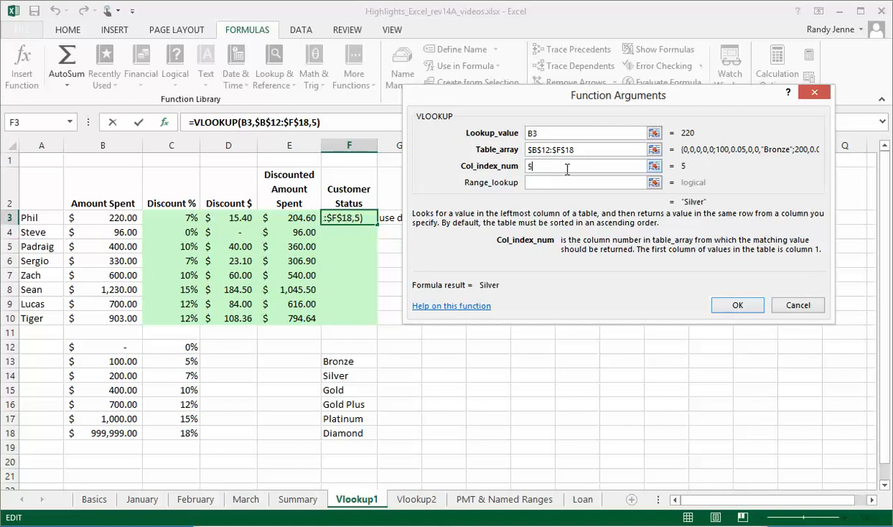
left_click(738, 307)
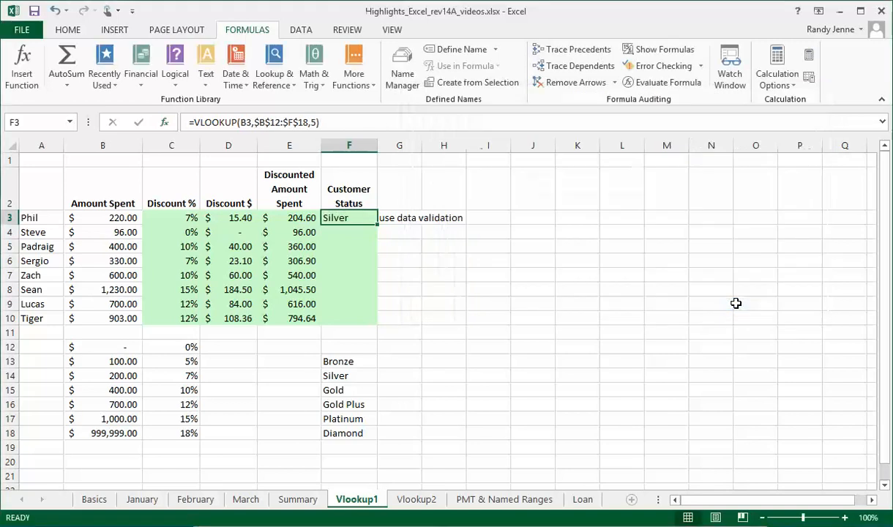
double_click(375, 224)
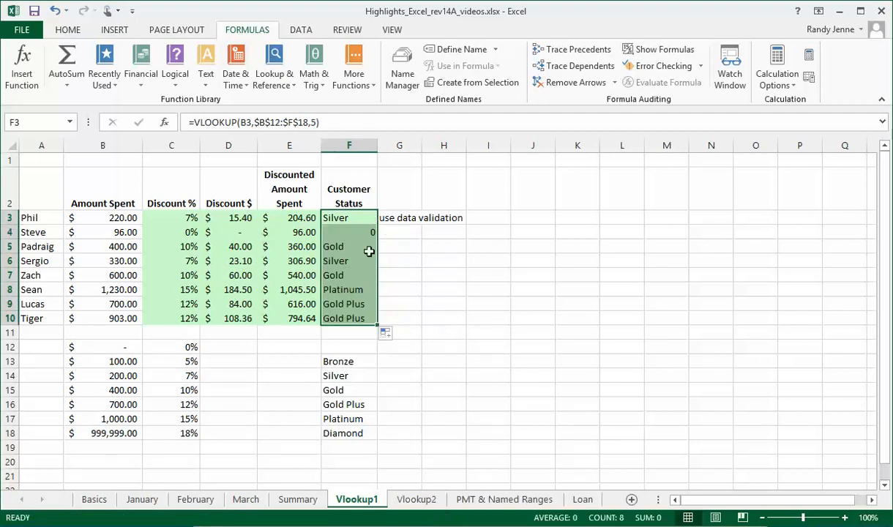
Enter a blank space in F12, the empty status cell of the lookup table's 0% row
left_click(351, 232)
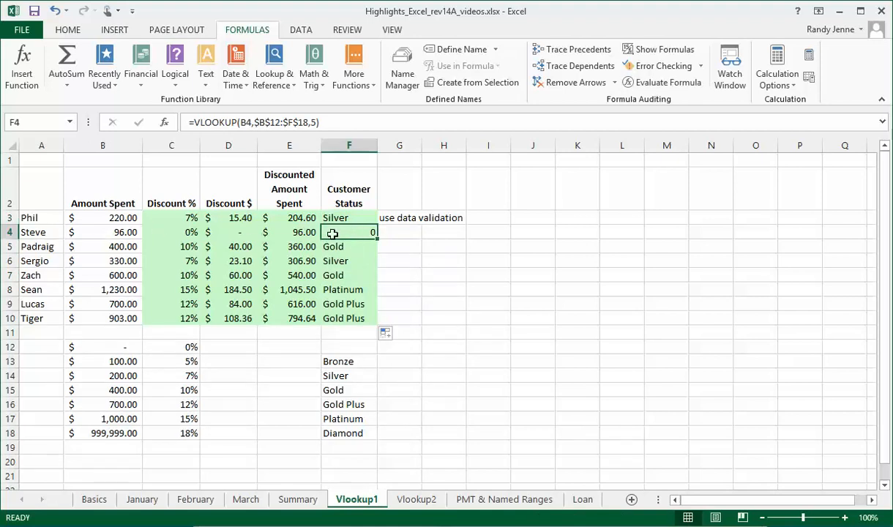
left_click(340, 347)
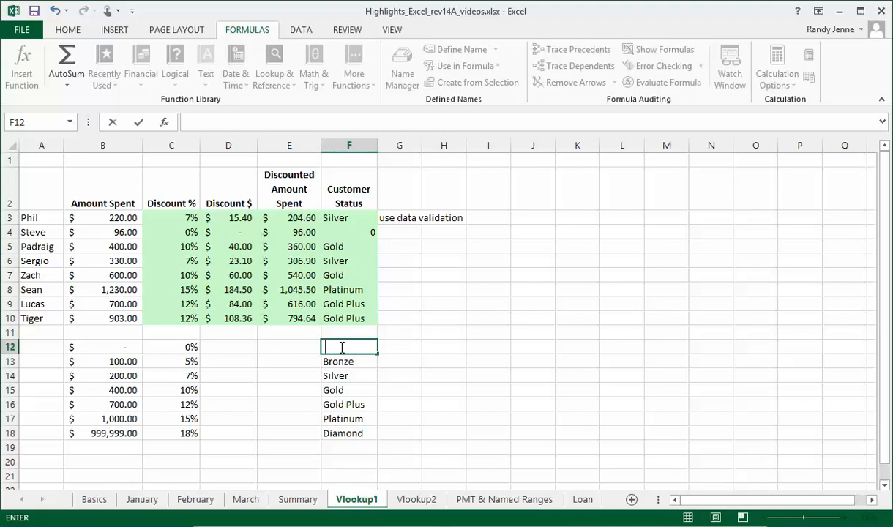
key("Return")
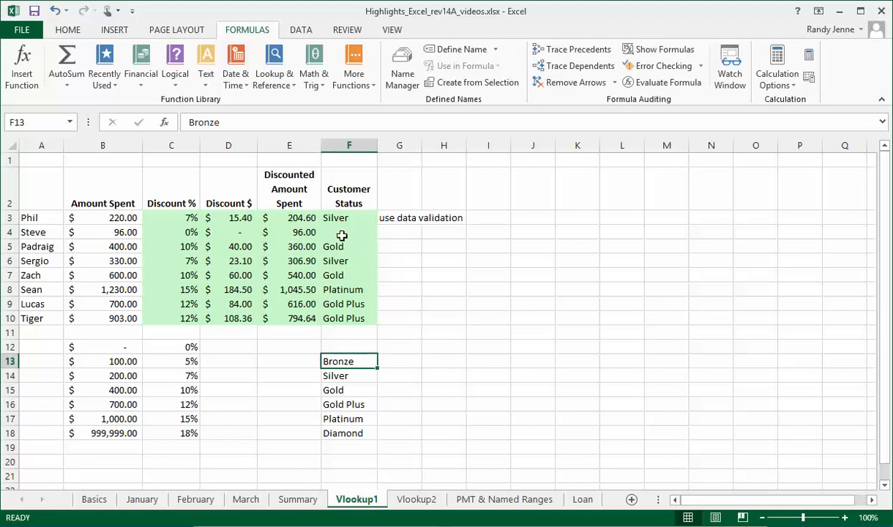